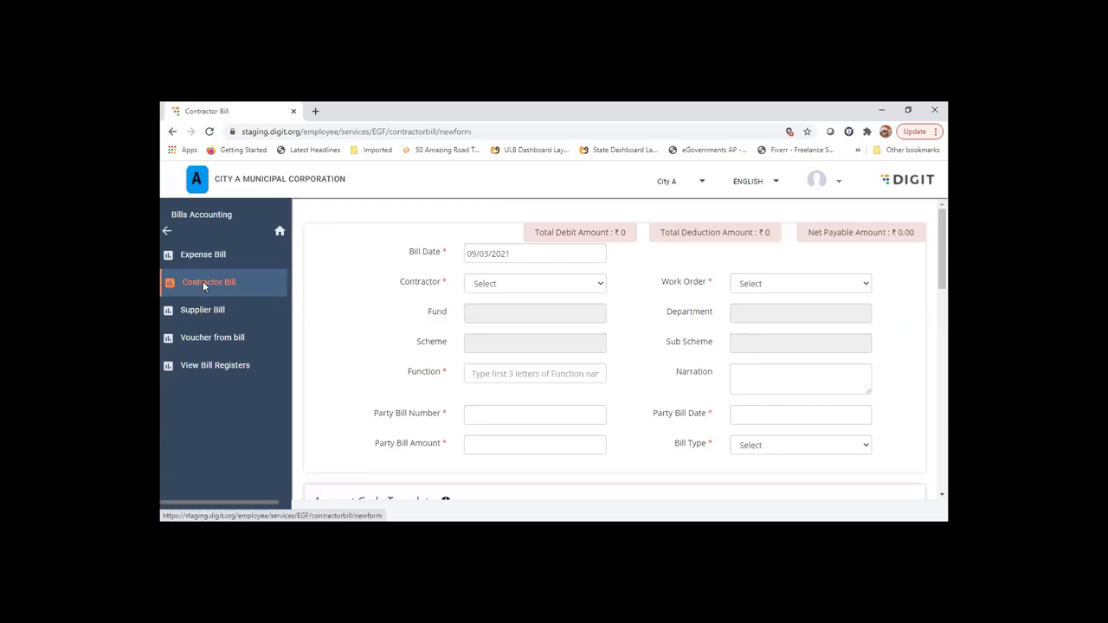
Step: Start a new contractor bill with Satish as the contractor
{"action": "left_click", "coordinate": [204, 285]}
{"action": "left_click", "coordinate": [522, 283]}
{"action": "left_click", "coordinate": [522, 309]}
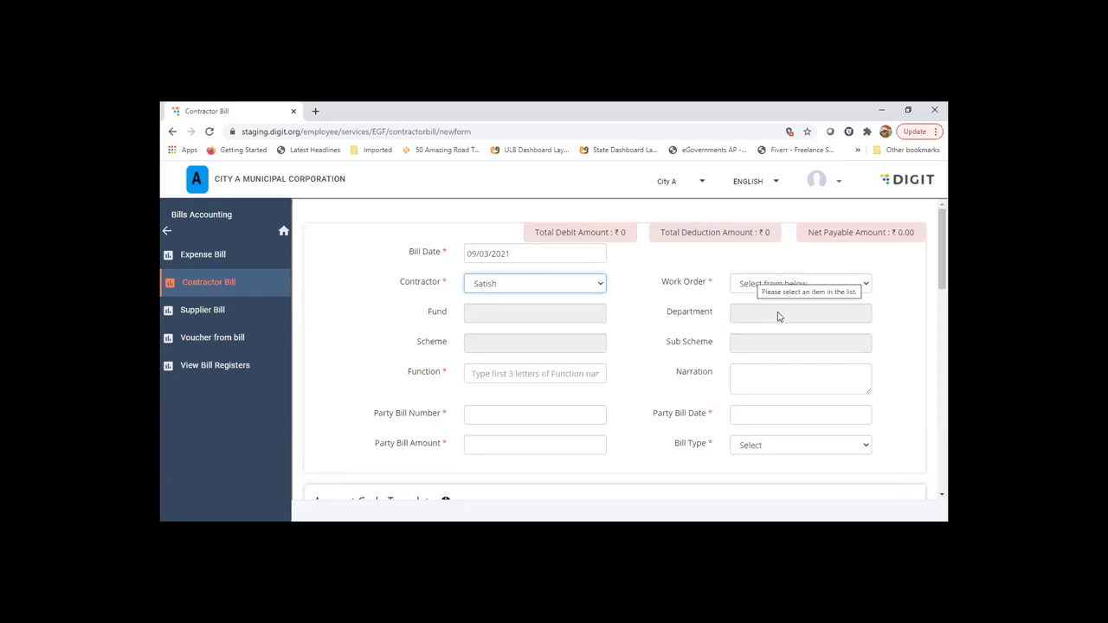
Step: Select Parks Fencing-WO/01 as the bill's work order
{"action": "left_click", "coordinate": [778, 286]}
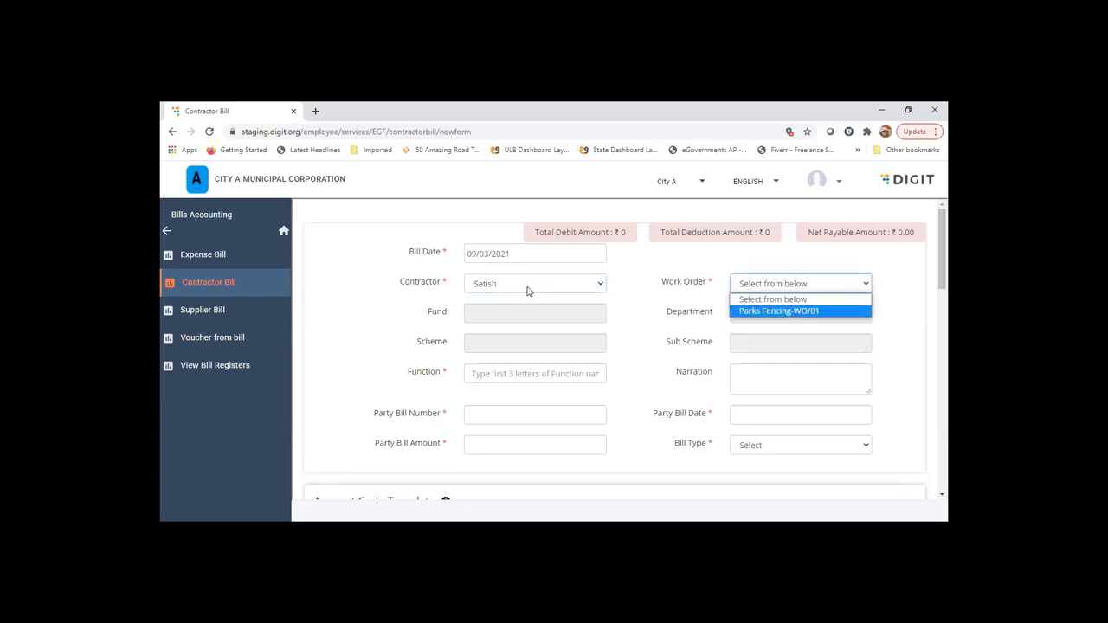
{"action": "left_click", "coordinate": [527, 290]}
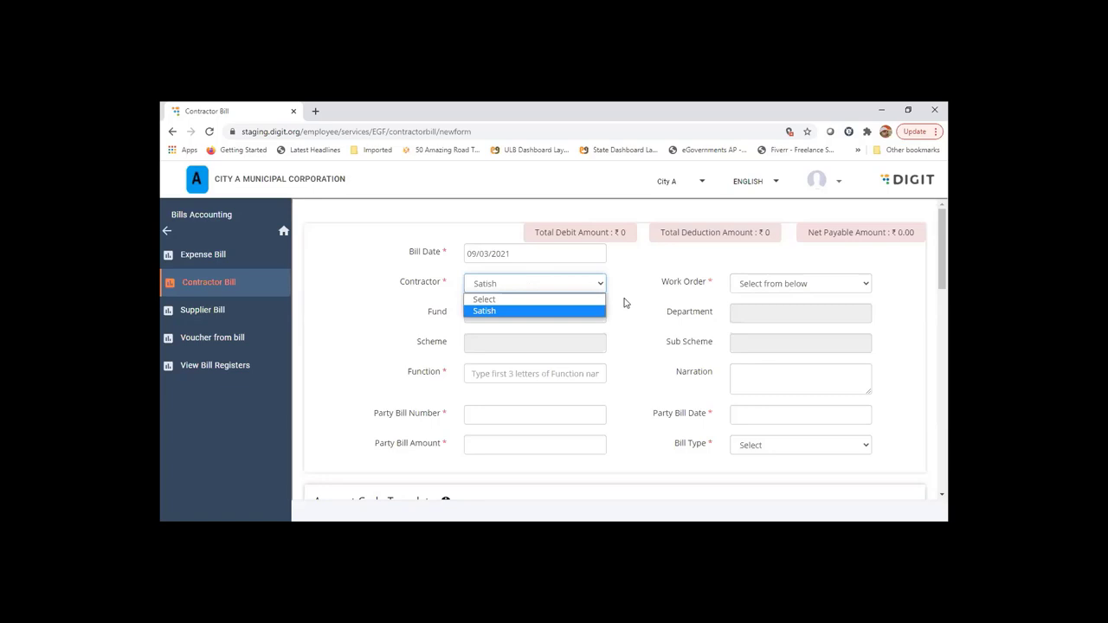
{"action": "key", "text": "Up"}
{"action": "left_click", "coordinate": [798, 286]}
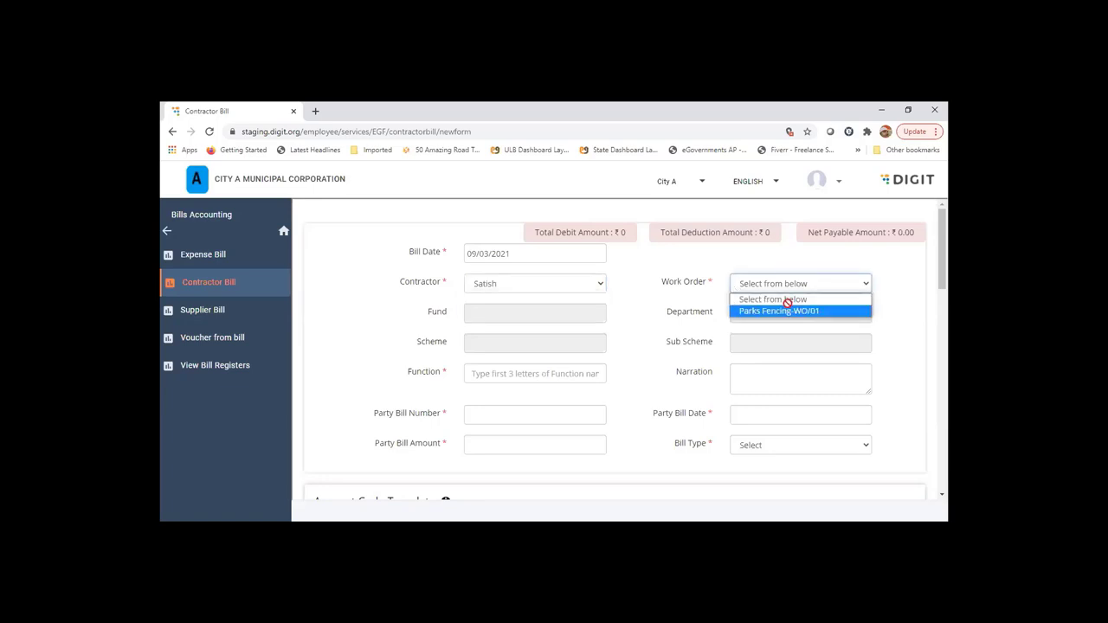
{"action": "key", "text": "Return"}
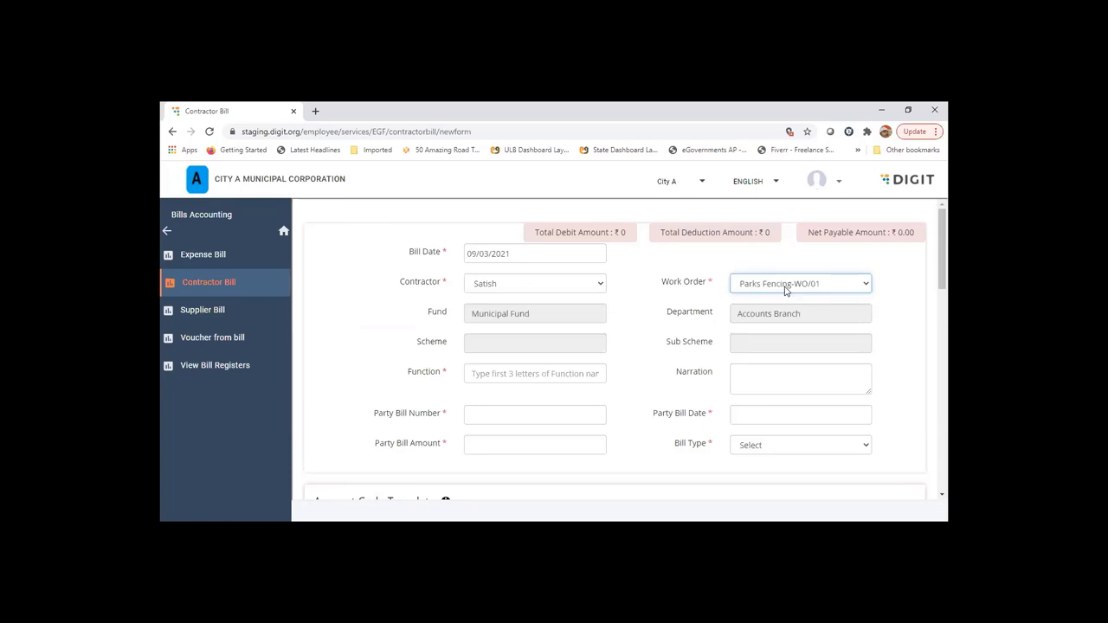
{"action": "left_click", "coordinate": [786, 291]}
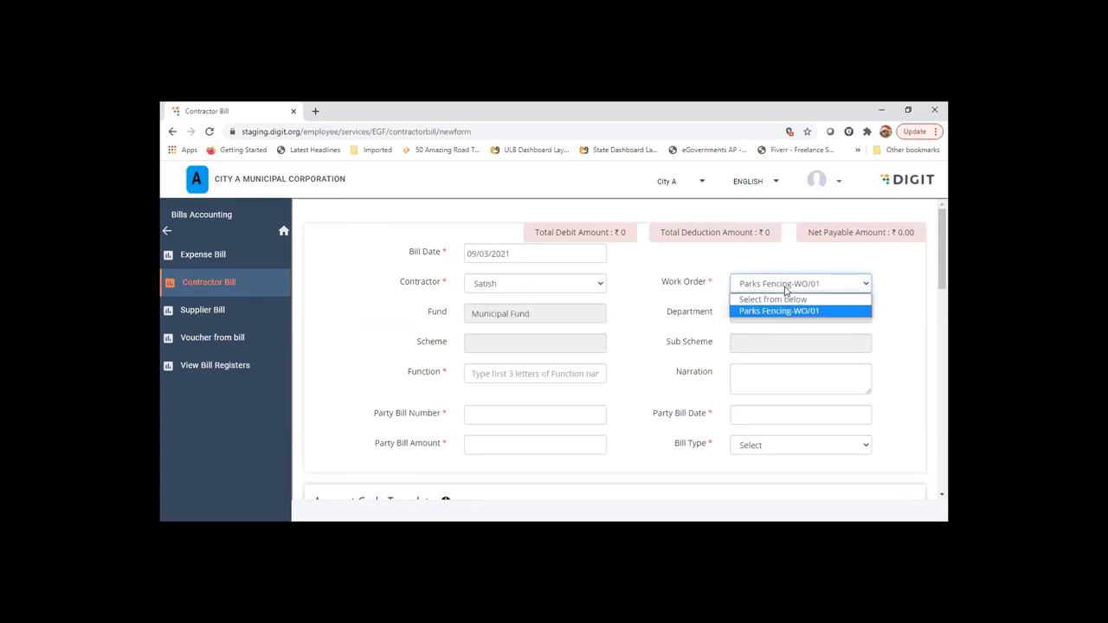
Step: Set the bill's function to 000300 Accounts Central Cell
{"action": "left_click", "coordinate": [629, 374]}
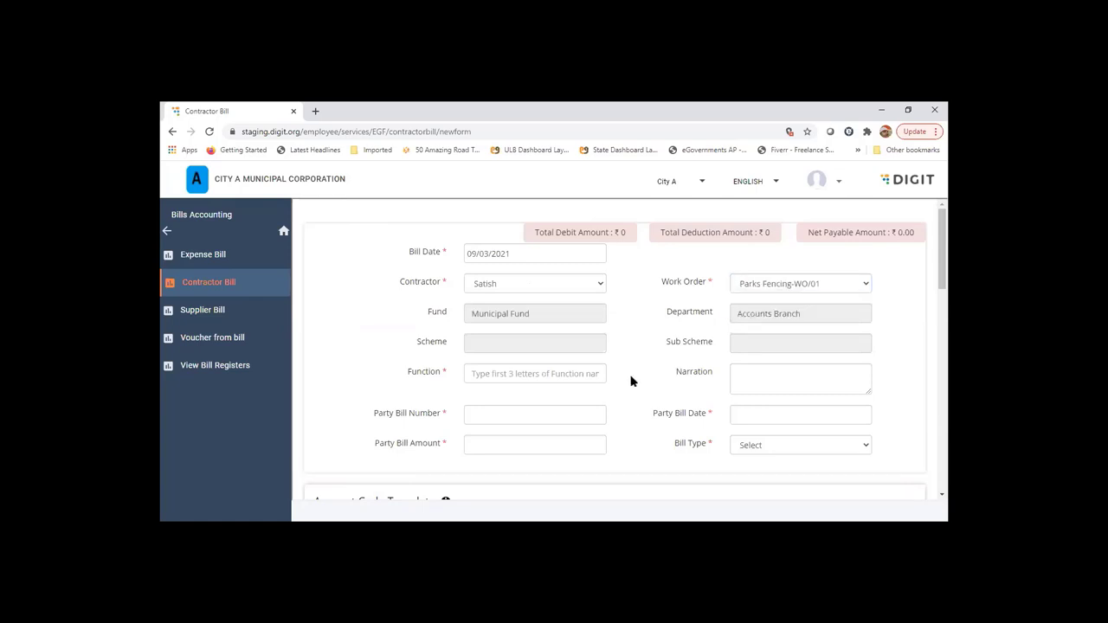
{"action": "left_click", "coordinate": [504, 373]}
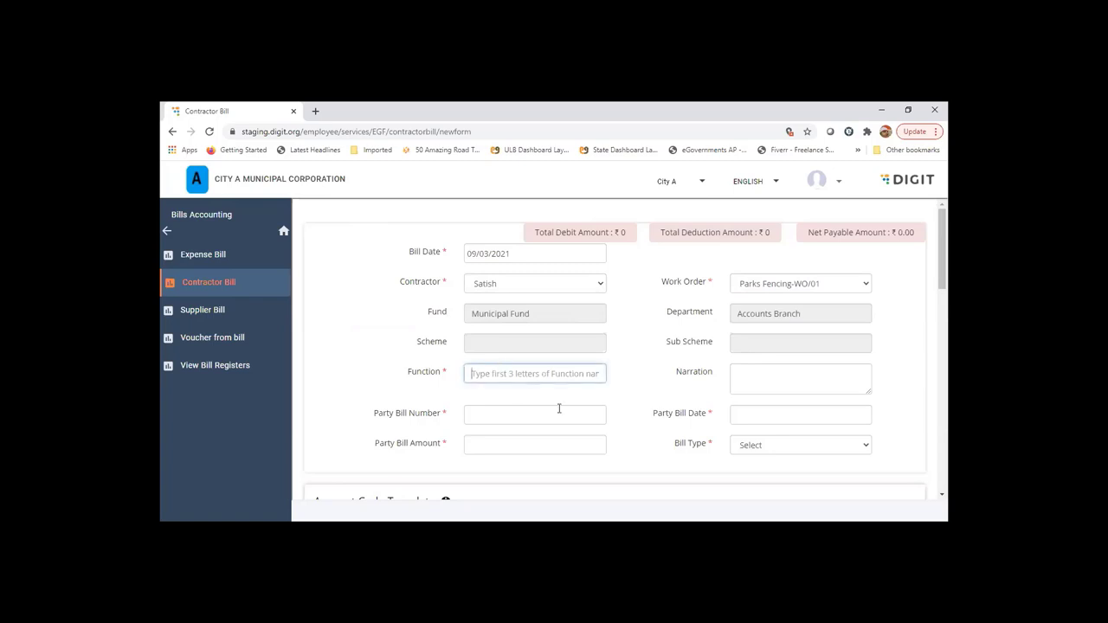
{"action": "type", "text": "acc"}
{"action": "key", "text": "Down"}
{"action": "key", "text": "Return"}
{"action": "scroll", "coordinate": [530, 391], "scroll_direction": "down", "scroll_amount": 1}
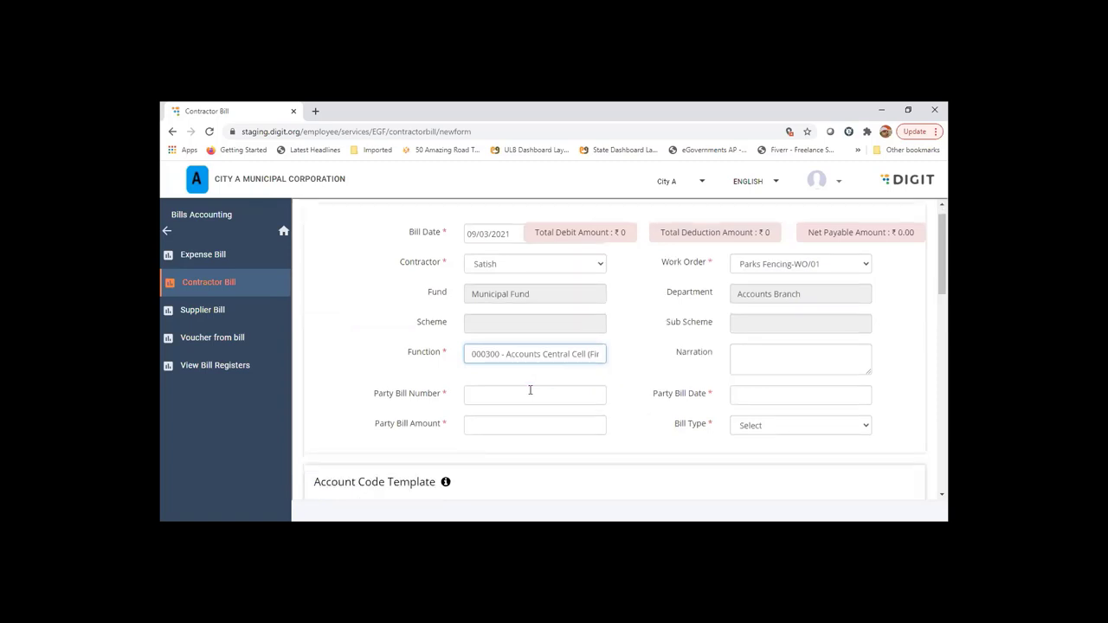
Step: Enter party bill number P/57864 dated 08/03/2021
{"action": "left_click", "coordinate": [530, 391]}
{"action": "left_click", "coordinate": [512, 422]}
{"action": "type", "text": "P/57857"}
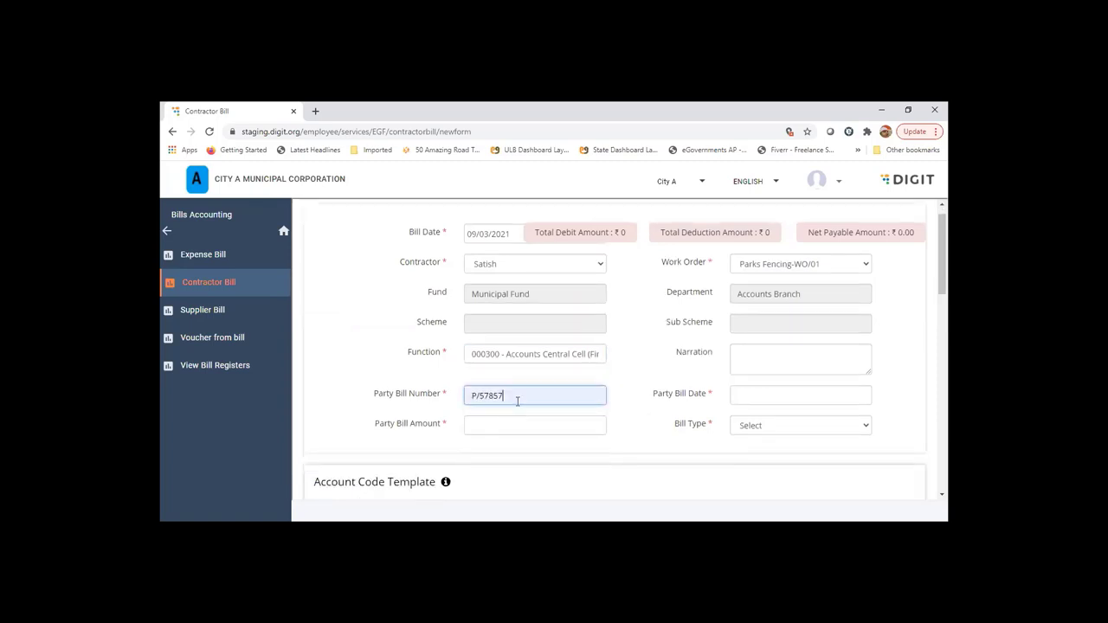
{"action": "key", "text": "BackSpace"}
{"action": "key", "text": "BackSpace"}
{"action": "type", "text": "64"}
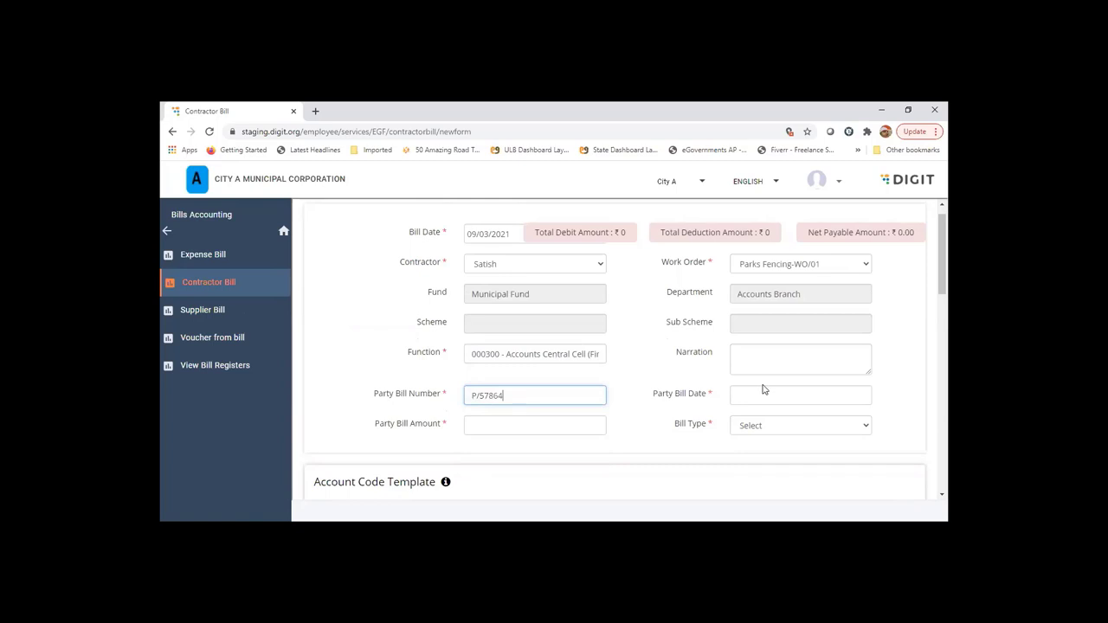
{"action": "key", "text": "Tab"}
{"action": "left_click", "coordinate": [757, 306]}
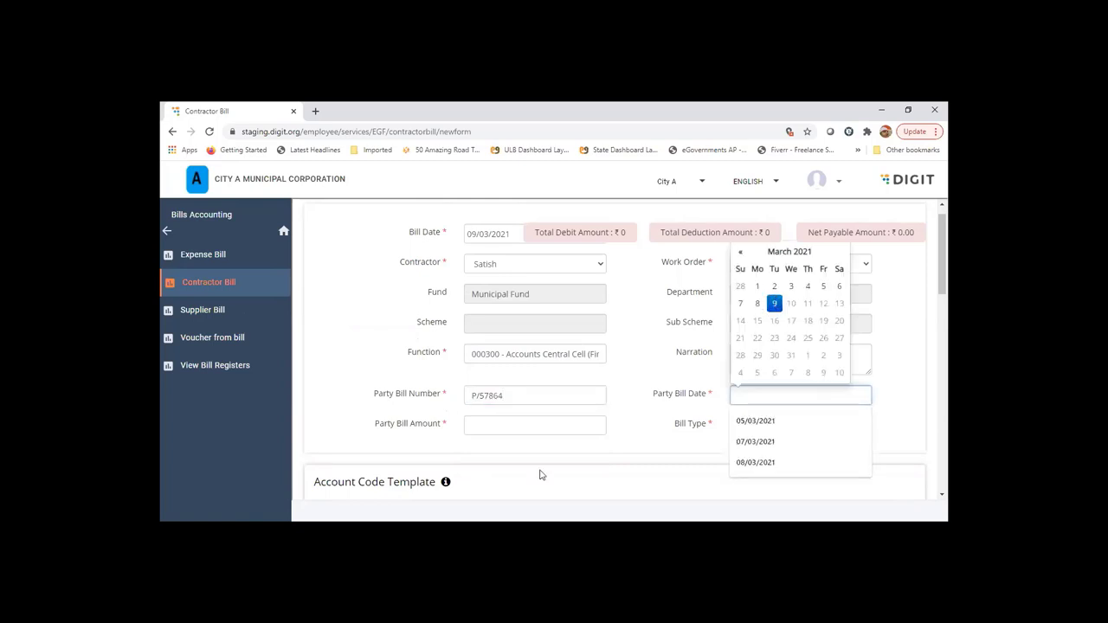
Step: Set the party bill amount to 15000 and bill type to RUNNING_BILL
{"action": "left_click", "coordinate": [507, 415]}
{"action": "type", "text": "6"}
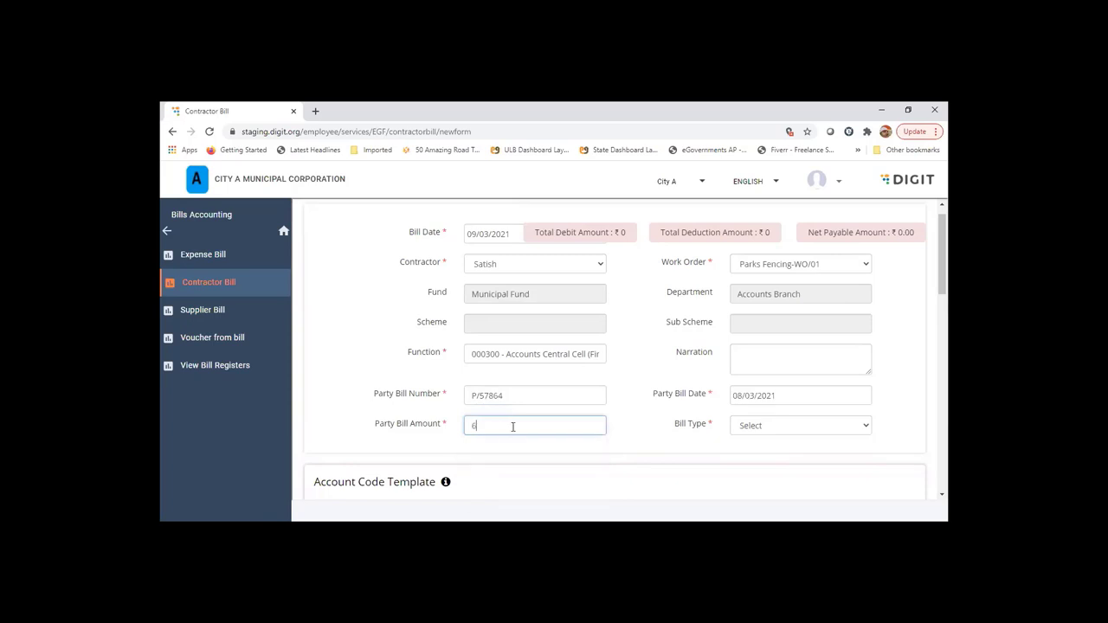
{"action": "type", "text": "00"}
{"action": "key", "text": "BackSpace"}
{"action": "key", "text": "BackSpace"}
{"action": "key", "text": "BackSpace"}
{"action": "type", "text": "1500"}
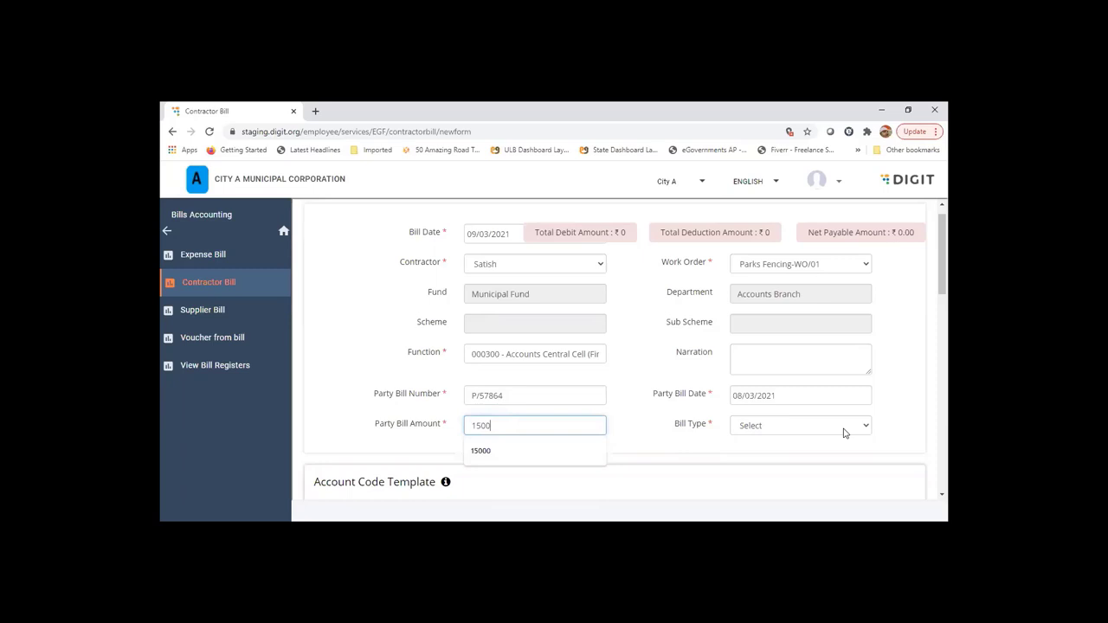
{"action": "type", "text": "0"}
{"action": "left_click", "coordinate": [798, 433]}
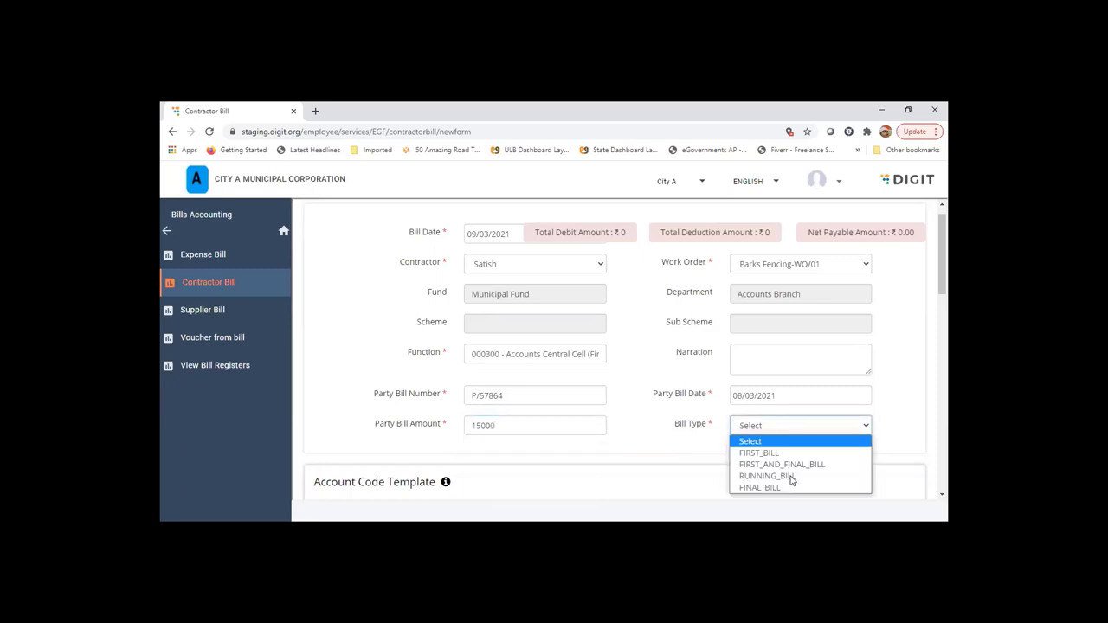
{"action": "left_click", "coordinate": [790, 476]}
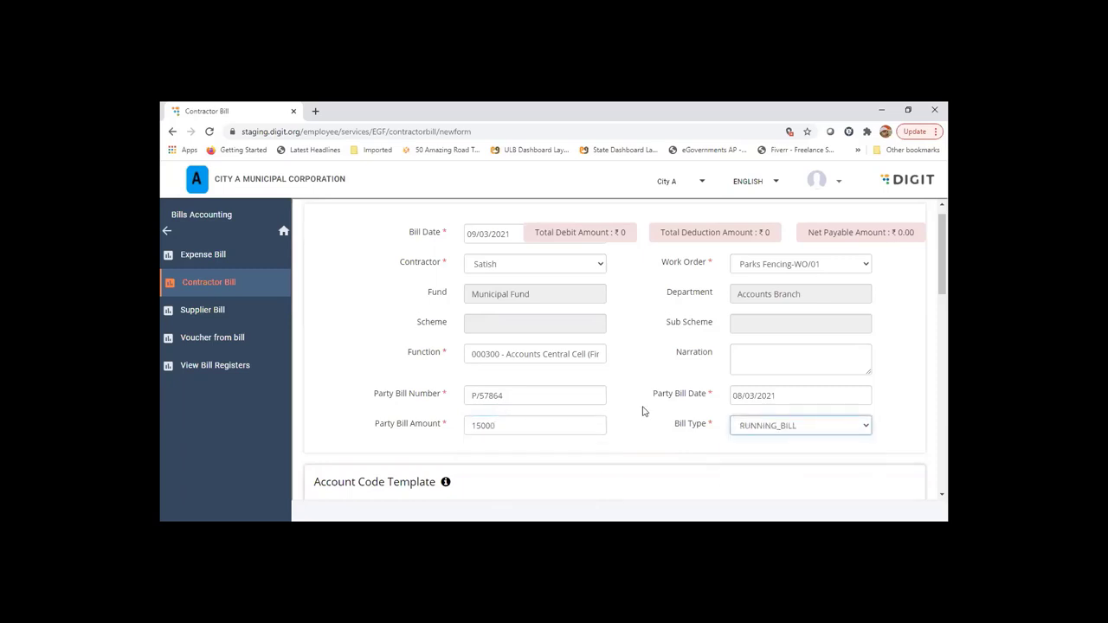
Step: Add a debit line for account 2723000 Roads and Bridges
{"action": "scroll", "coordinate": [643, 411], "scroll_direction": "down", "scroll_amount": 1}
{"action": "scroll", "coordinate": [642, 411], "scroll_direction": "down", "scroll_amount": 1}
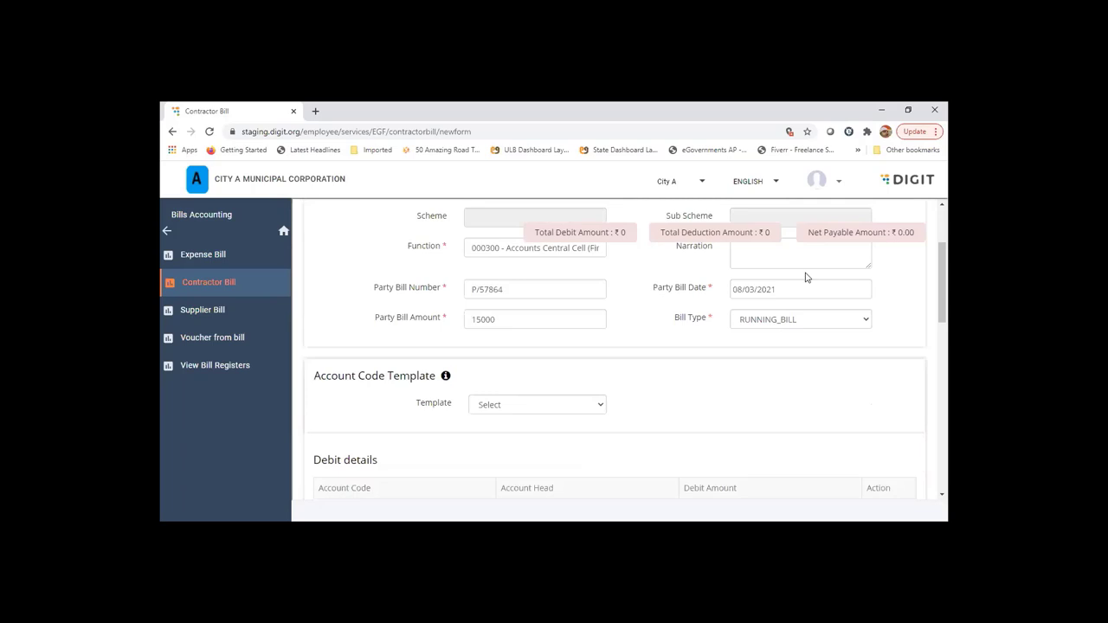
{"action": "scroll", "coordinate": [642, 359], "scroll_direction": "down", "scroll_amount": 1}
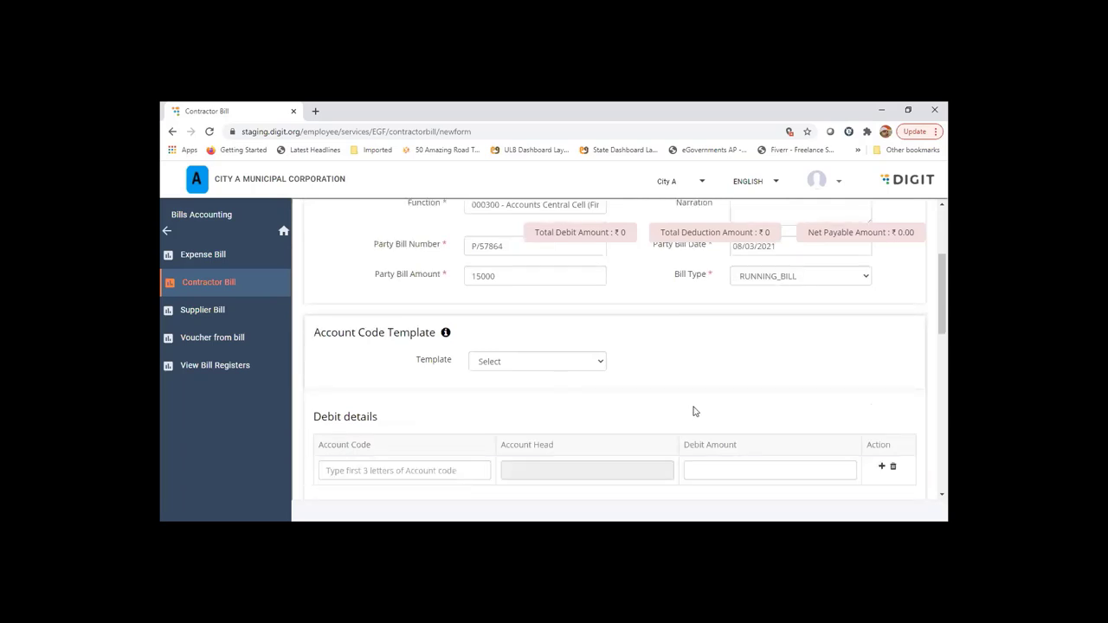
{"action": "scroll", "coordinate": [394, 447], "scroll_direction": "down", "scroll_amount": 1}
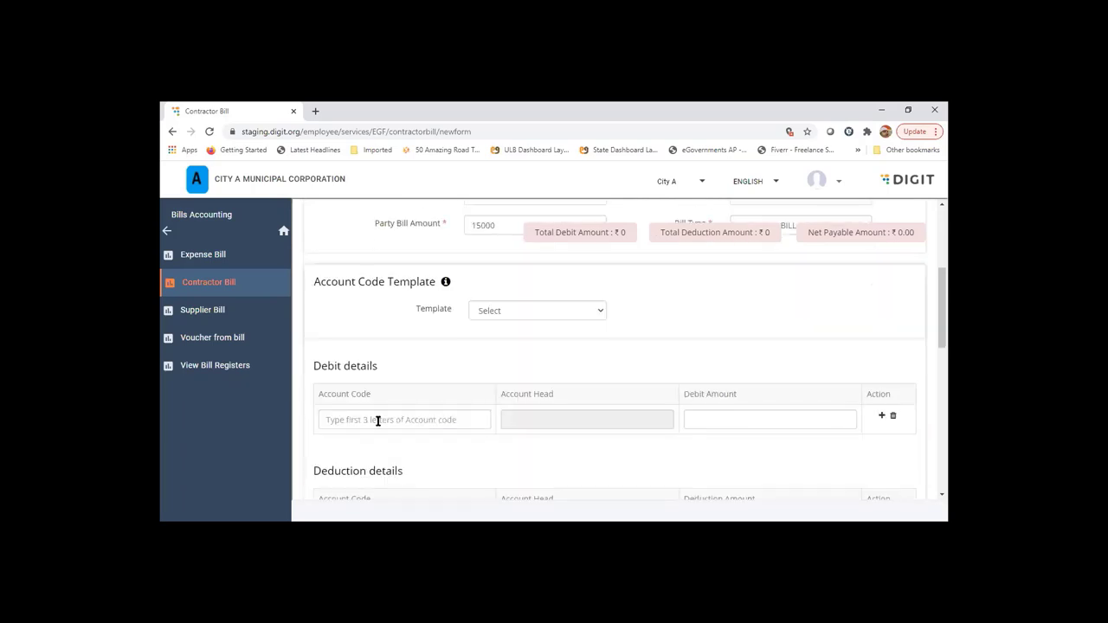
{"action": "left_click", "coordinate": [377, 421]}
{"action": "type", "text": "road"}
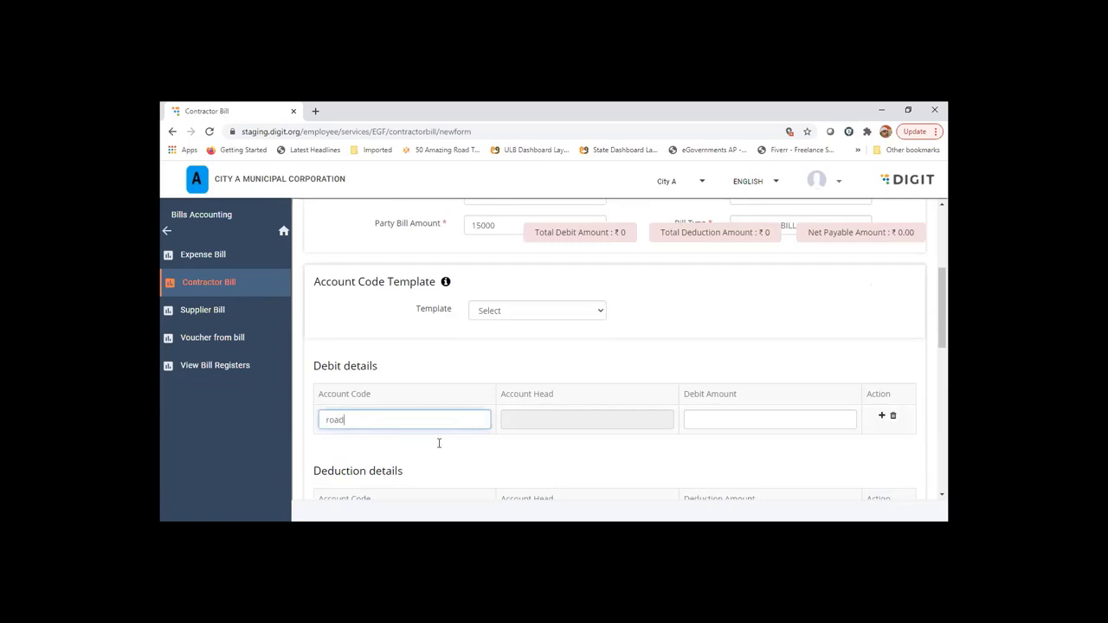
{"action": "left_click", "coordinate": [439, 446]}
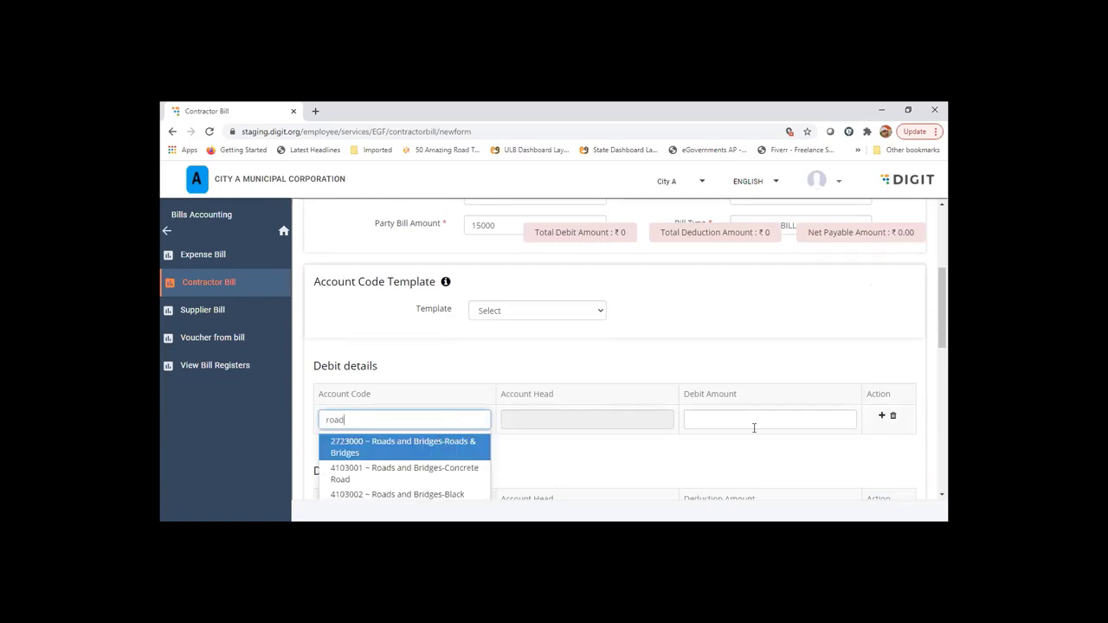
Step: Enter the Roads and Bridges debit amount, correcting it from 14000 to 15000
{"action": "left_click", "coordinate": [738, 422]}
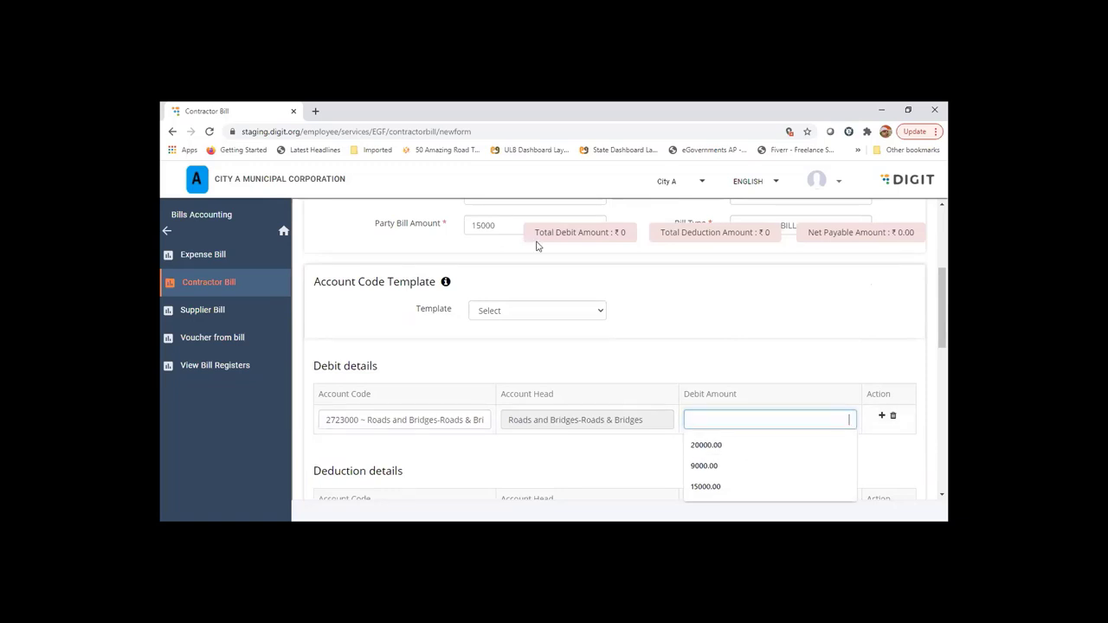
{"action": "left_click", "coordinate": [751, 381]}
{"action": "left_click", "coordinate": [752, 420]}
{"action": "type", "text": "14"}
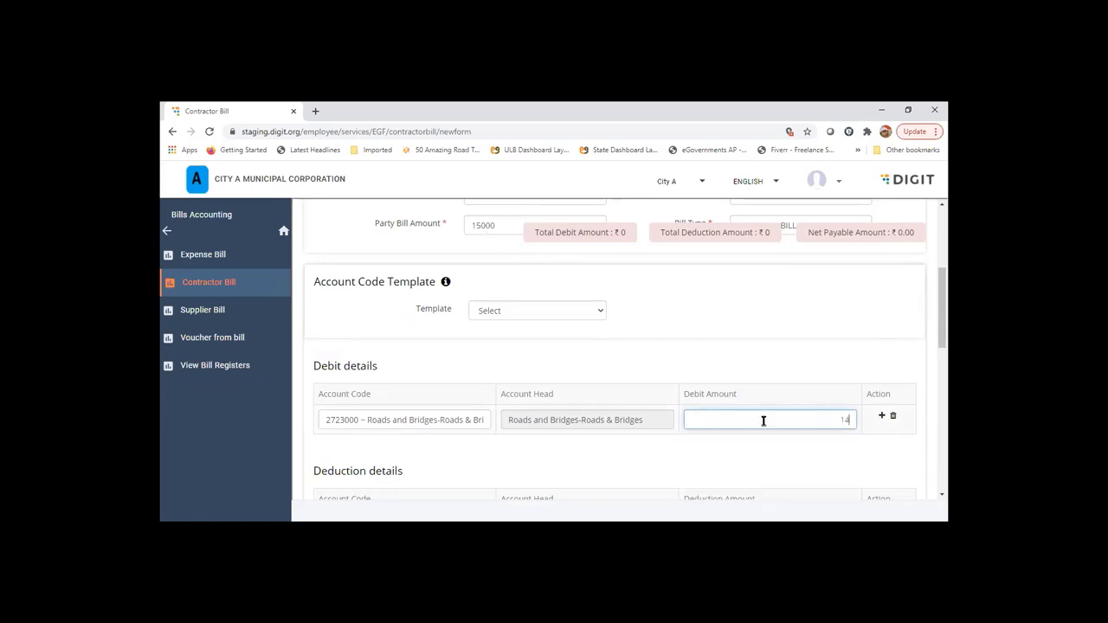
{"action": "type", "text": "000"}
{"action": "left_click", "coordinate": [766, 455]}
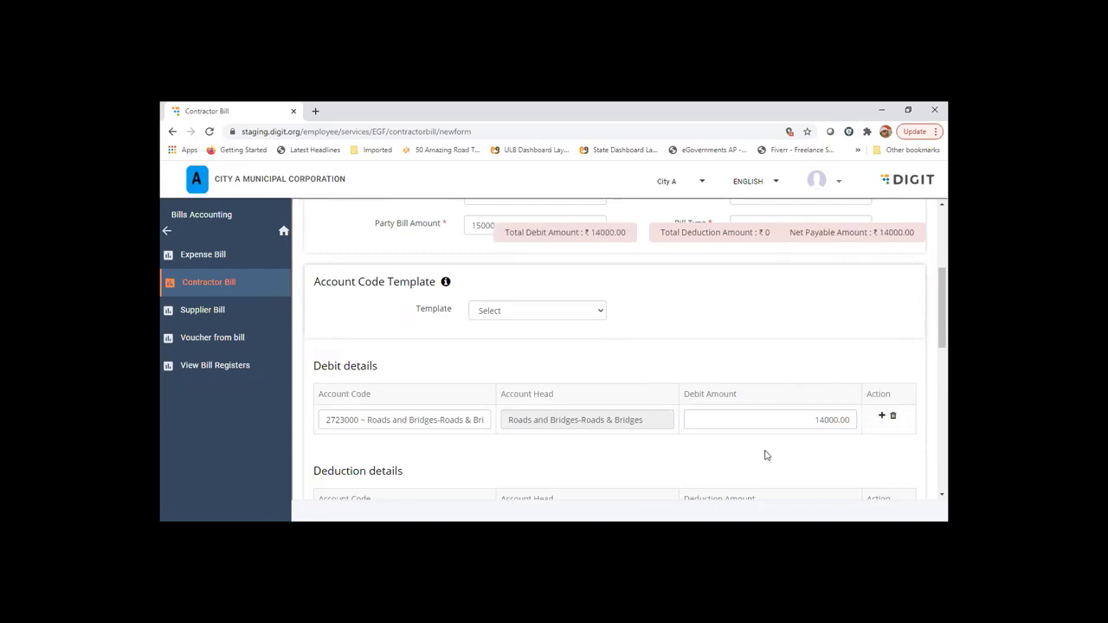
{"action": "left_click", "coordinate": [825, 409]}
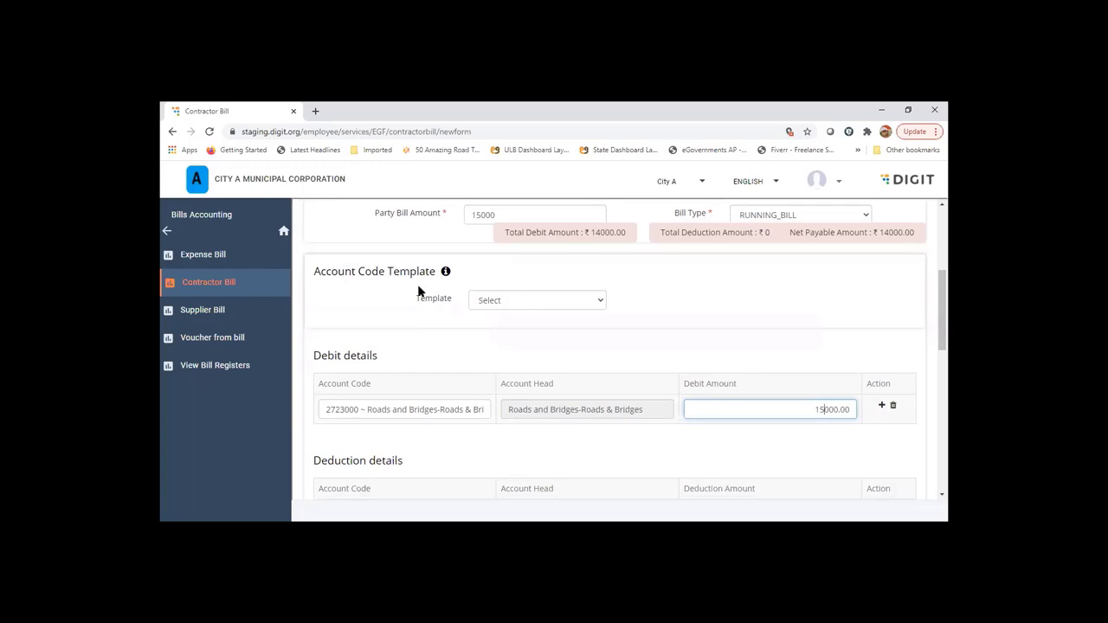
{"action": "scroll", "coordinate": [485, 289], "scroll_direction": "down", "scroll_amount": 1}
{"action": "scroll", "coordinate": [515, 297], "scroll_direction": "up", "scroll_amount": 3}
{"action": "left_click", "coordinate": [515, 297]}
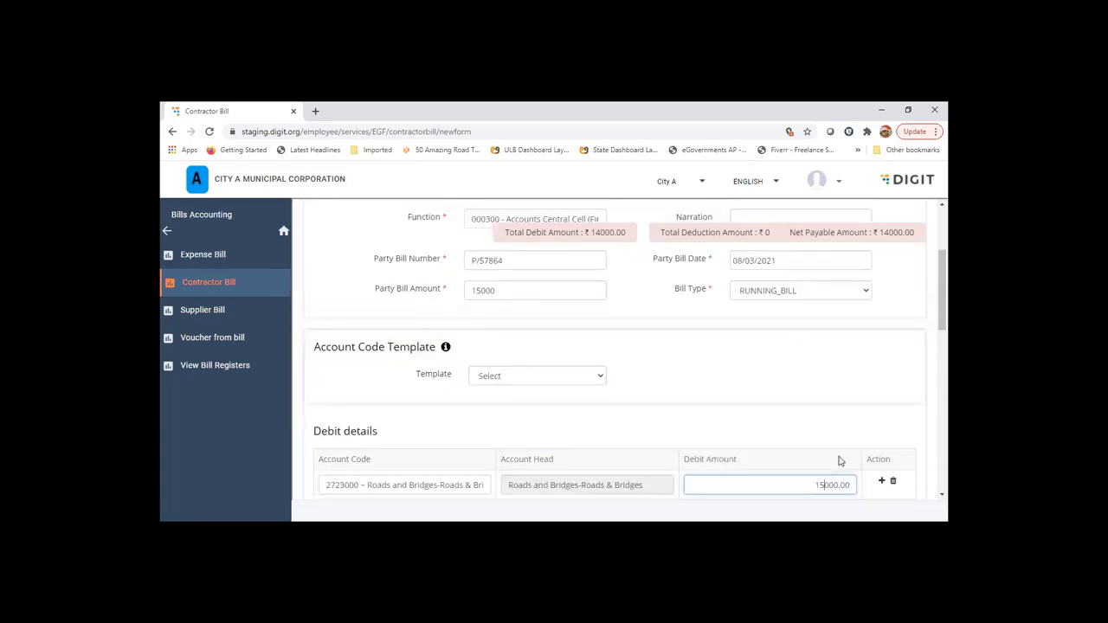
{"action": "scroll", "coordinate": [783, 403], "scroll_direction": "down", "scroll_amount": 2}
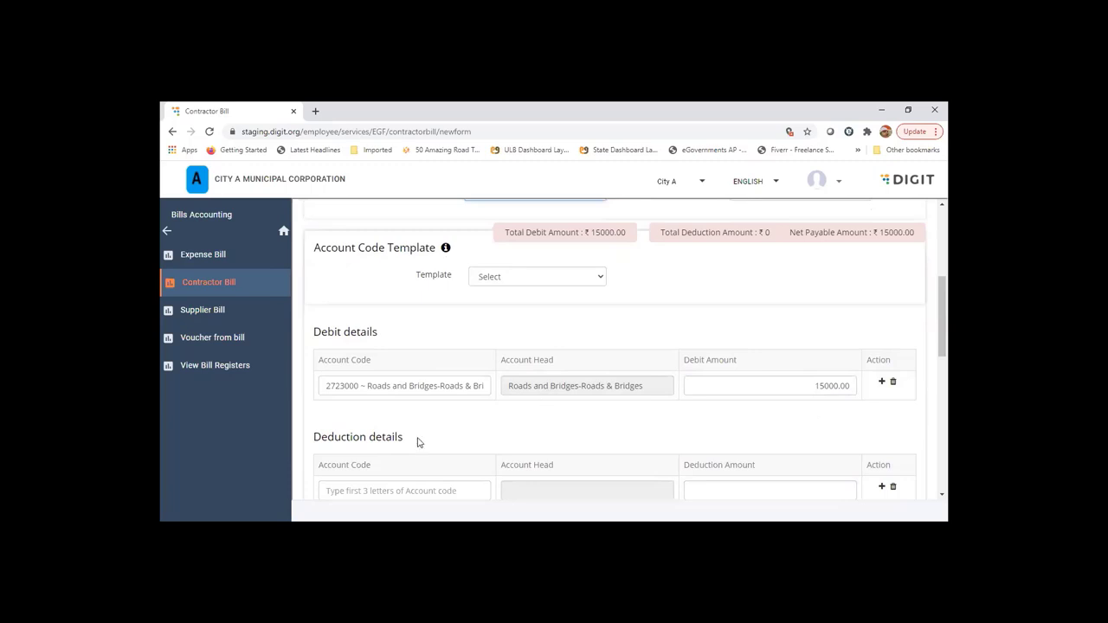
Step: Add a 500 deduction to Recoveries payable-APGST (3502052)
{"action": "scroll", "coordinate": [418, 437], "scroll_direction": "down", "scroll_amount": 1}
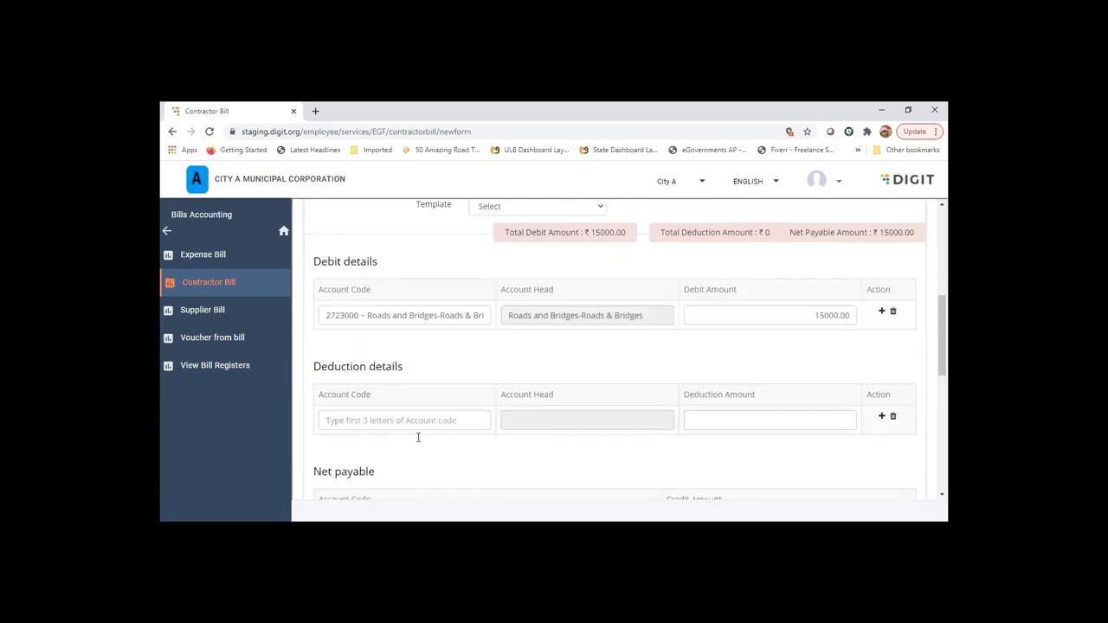
{"action": "left_click", "coordinate": [418, 428]}
{"action": "scroll", "coordinate": [404, 426], "scroll_direction": "down", "scroll_amount": 1}
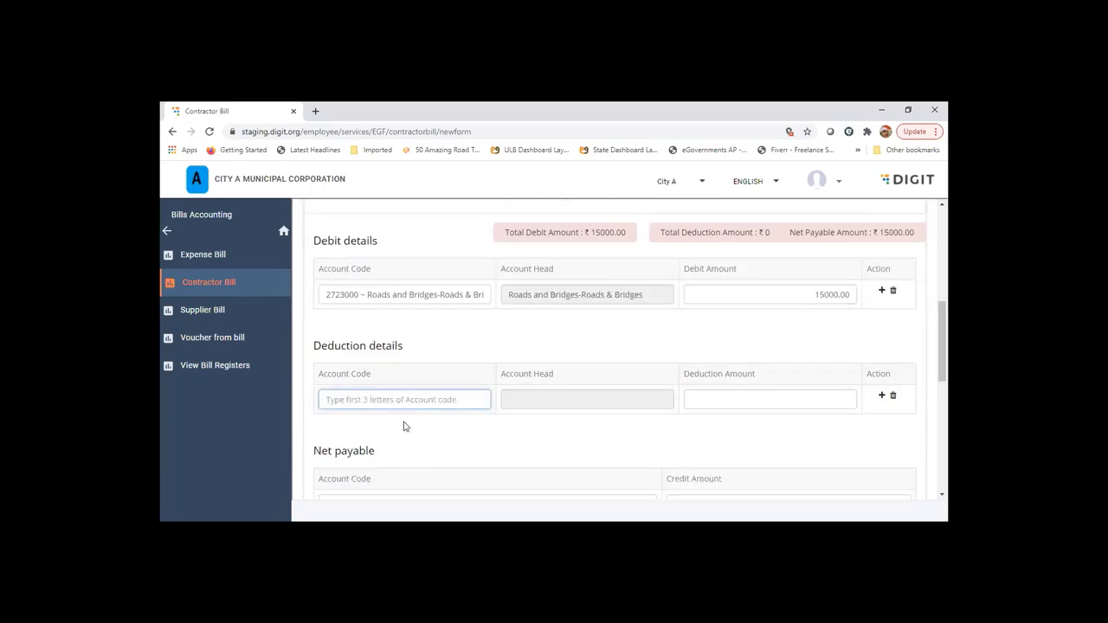
{"action": "type", "text": "350"}
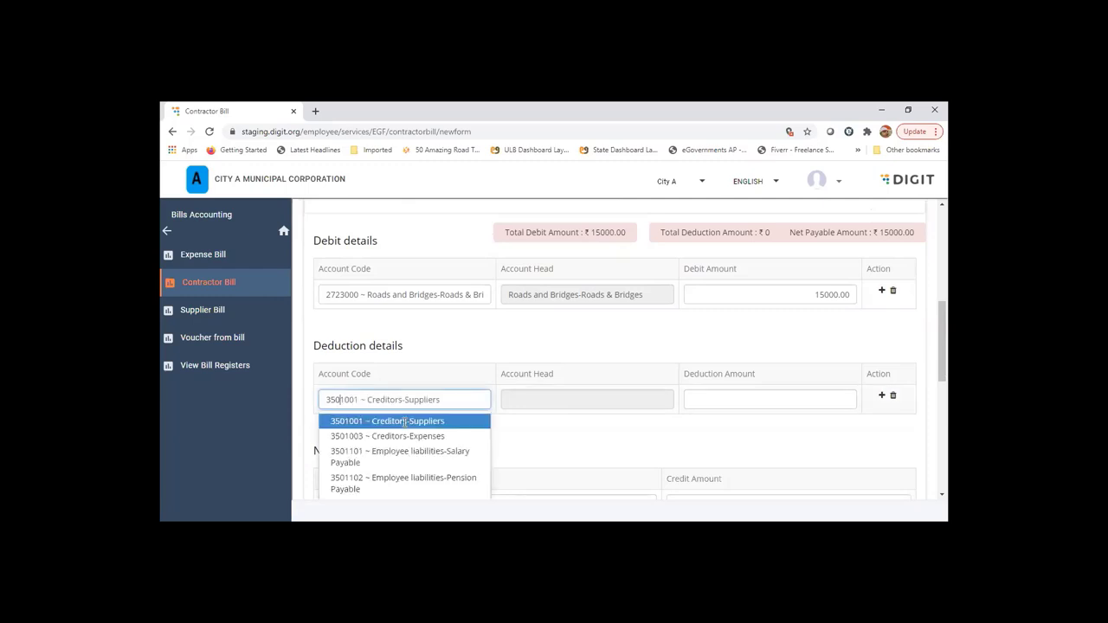
{"action": "type", "text": "12052 ~ Recoveries payable-APGST"}
{"action": "key", "text": "Return"}
{"action": "left_click", "coordinate": [755, 395]}
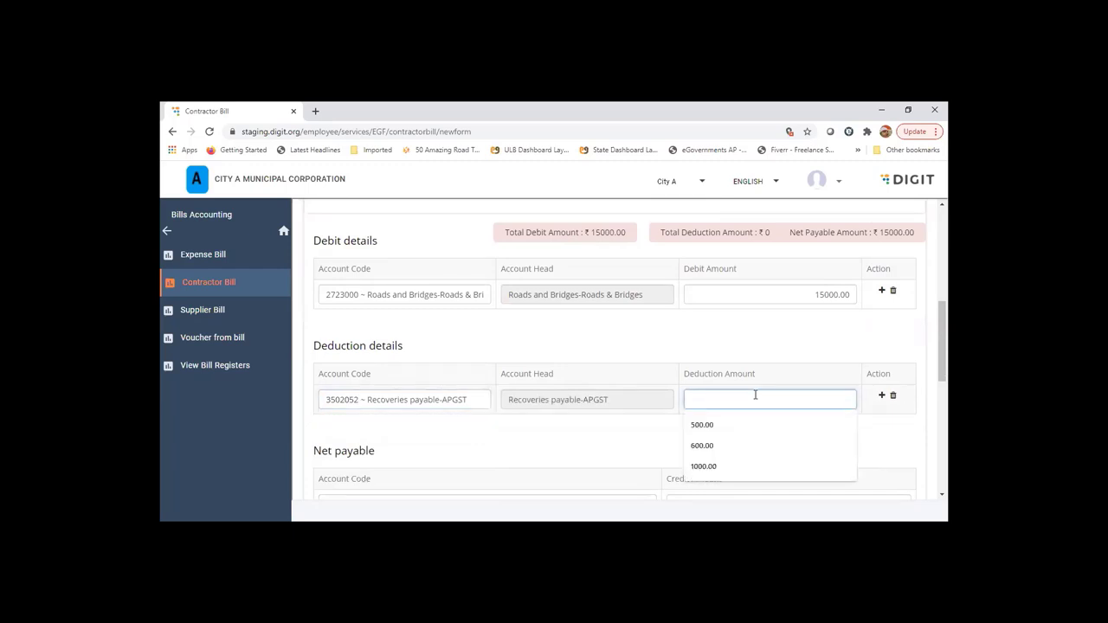
{"action": "type", "text": "500"}
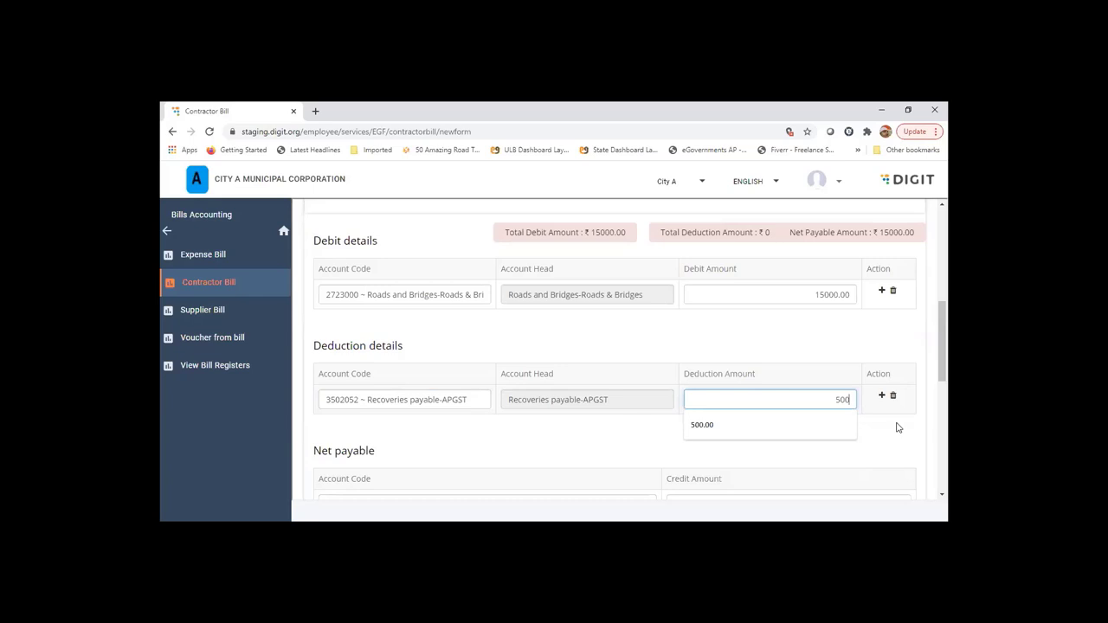
{"action": "left_click", "coordinate": [898, 428]}
Step: Keep 3501002 Creditors-Contractors as the net payable account
{"action": "scroll", "coordinate": [897, 426], "scroll_direction": "down", "scroll_amount": 3}
{"action": "scroll", "coordinate": [885, 367], "scroll_direction": "down", "scroll_amount": 1}
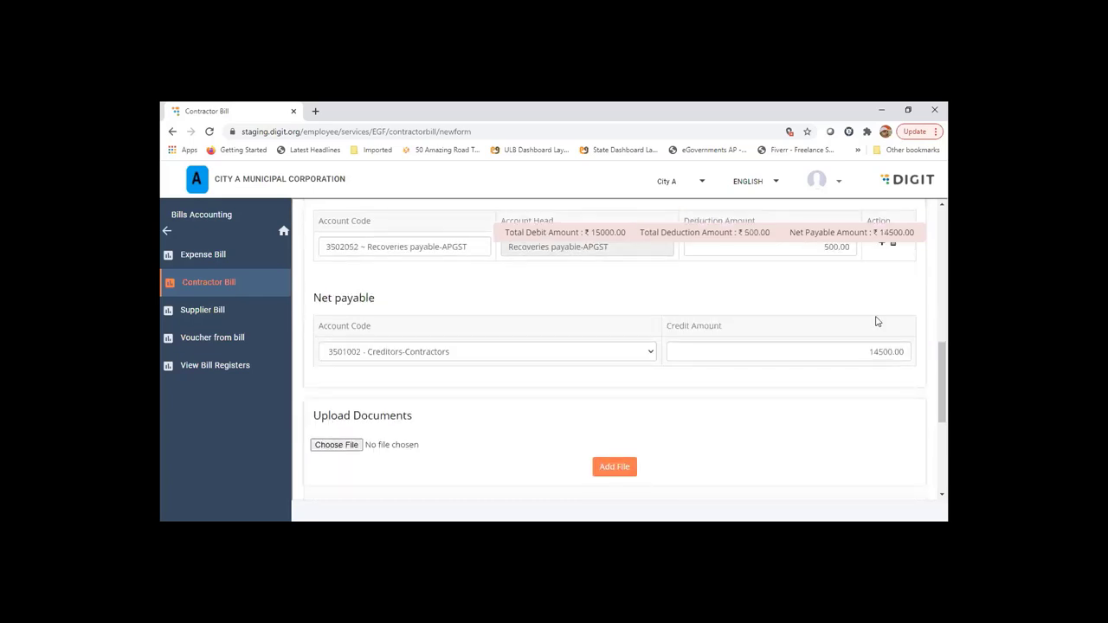
{"action": "left_click", "coordinate": [523, 351]}
{"action": "left_click", "coordinate": [525, 367]}
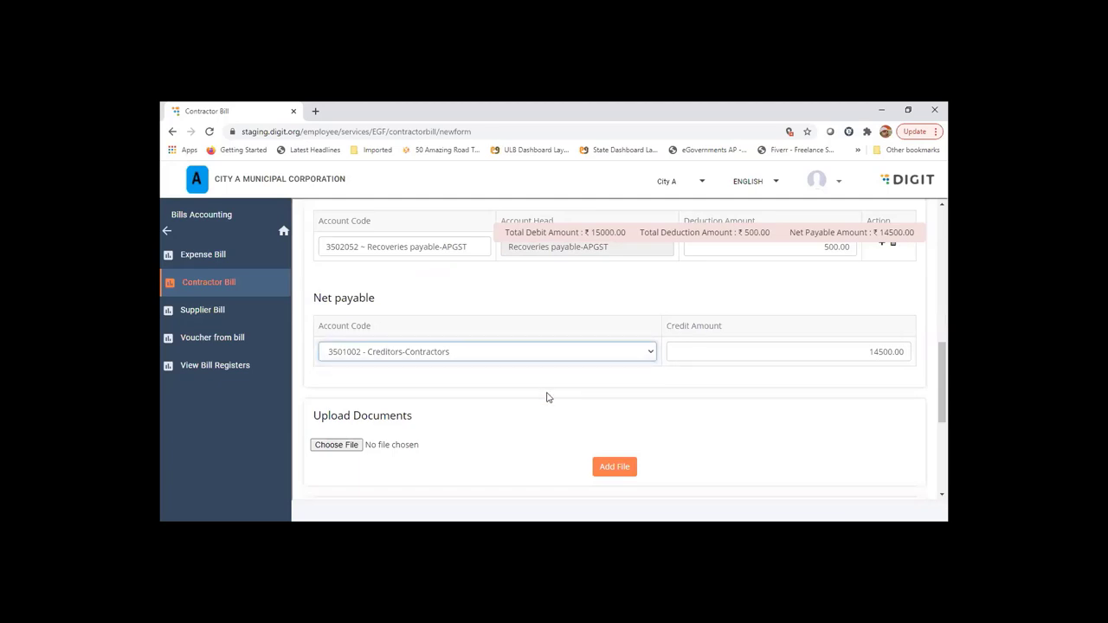
Step: Create and approve the bill, producing DEPT_25/WBILL/0004/2020-21
{"action": "scroll", "coordinate": [546, 397], "scroll_direction": "up", "scroll_amount": 1}
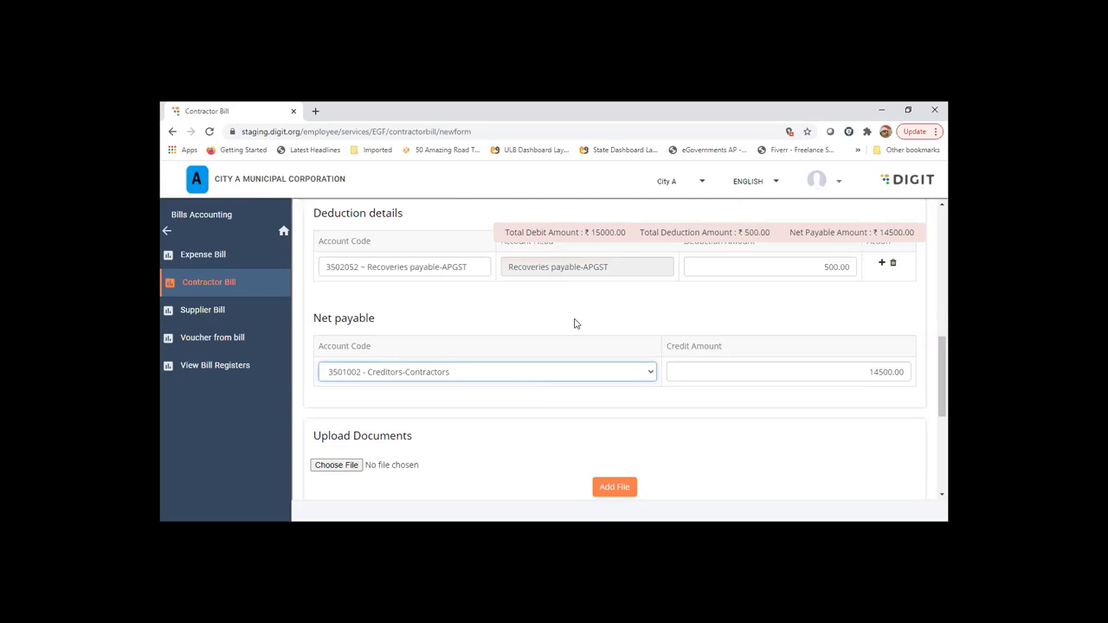
{"action": "scroll", "coordinate": [574, 325], "scroll_direction": "down", "scroll_amount": 1}
{"action": "scroll", "coordinate": [603, 333], "scroll_direction": "down", "scroll_amount": 1}
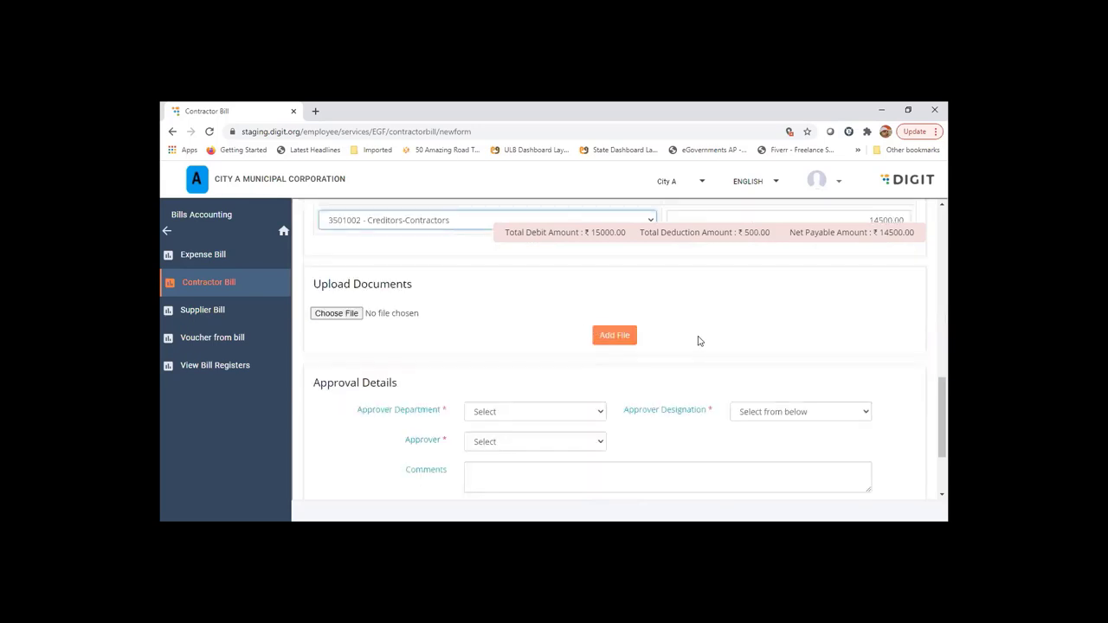
{"action": "scroll", "coordinate": [697, 391], "scroll_direction": "down", "scroll_amount": 1}
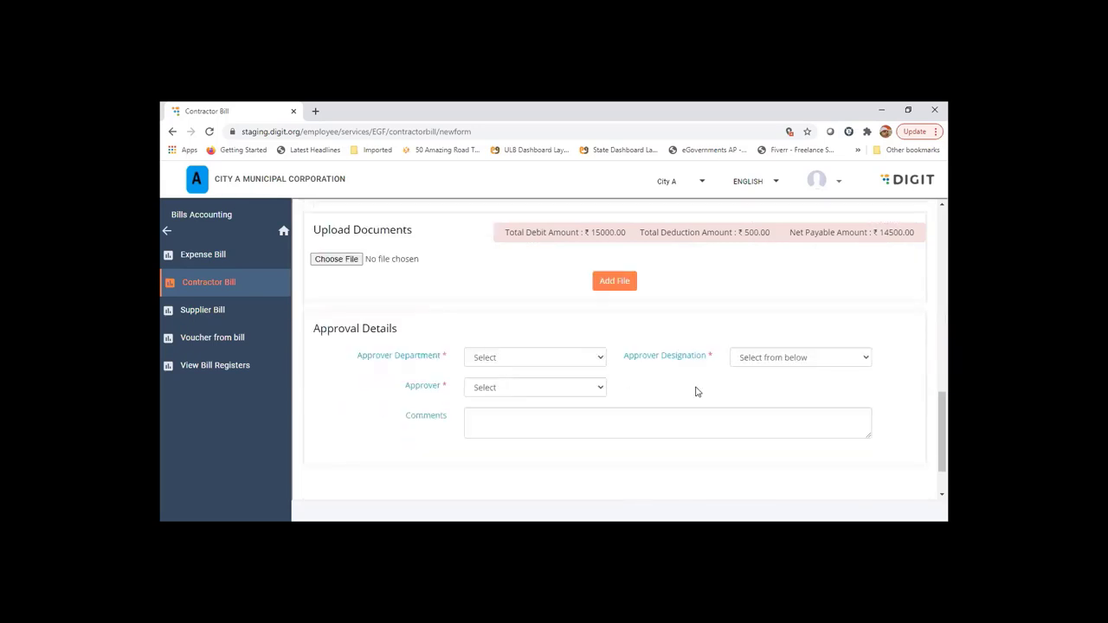
{"action": "scroll", "coordinate": [697, 325], "scroll_direction": "down", "scroll_amount": 1}
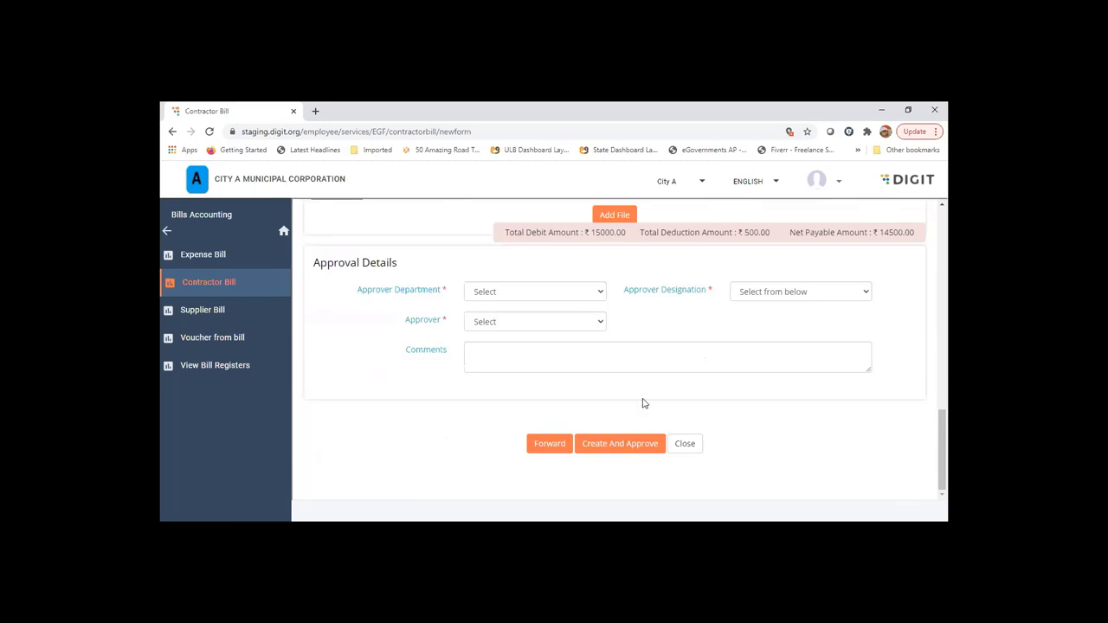
{"action": "left_click", "coordinate": [619, 448]}
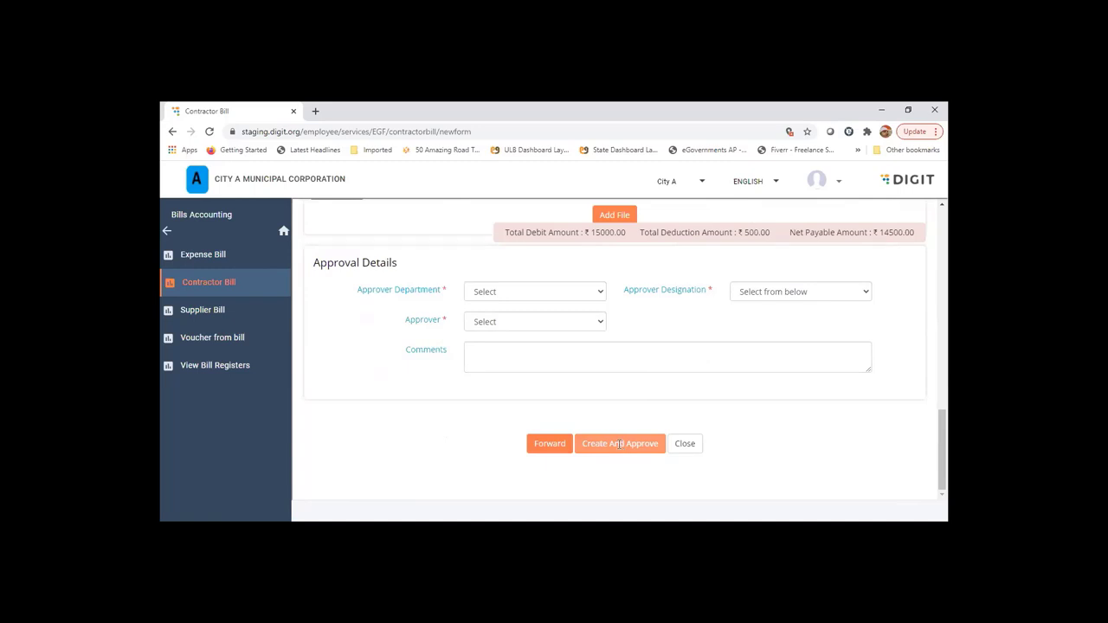
{"action": "scroll", "coordinate": [642, 356], "scroll_direction": "up", "scroll_amount": 3}
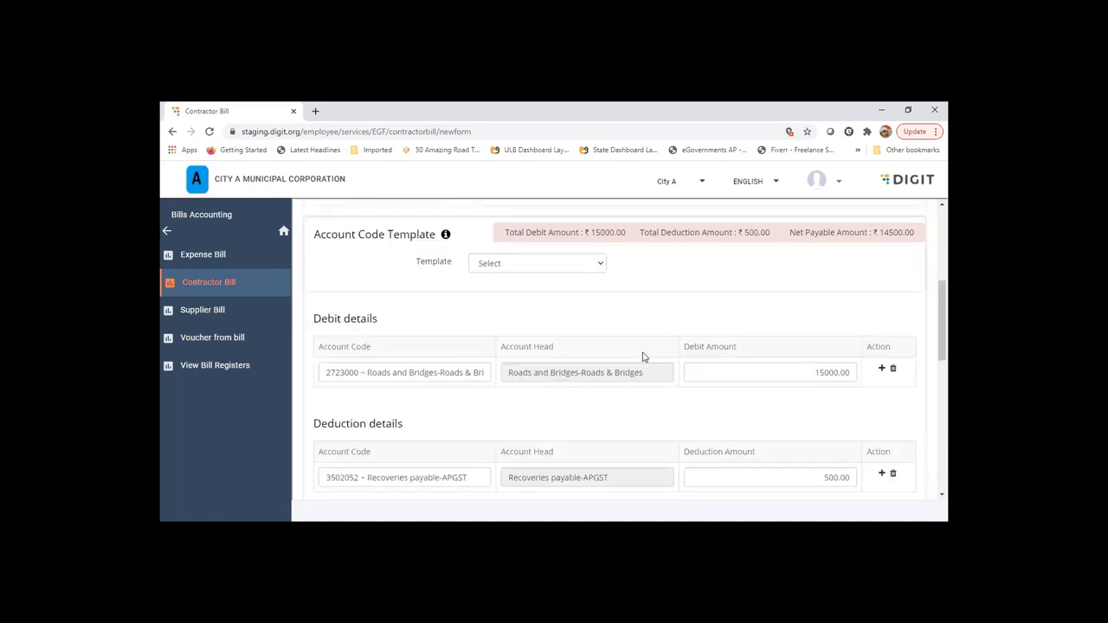
{"action": "scroll", "coordinate": [643, 355], "scroll_direction": "down", "scroll_amount": 3}
{"action": "scroll", "coordinate": [614, 435], "scroll_direction": "down", "scroll_amount": 5}
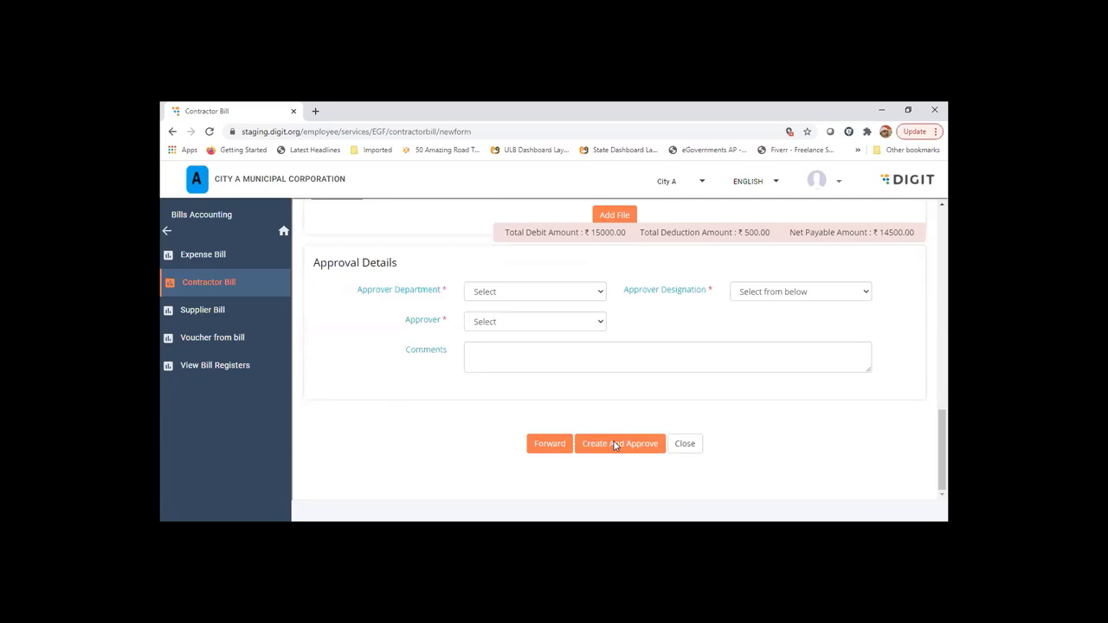
{"action": "left_click", "coordinate": [615, 443]}
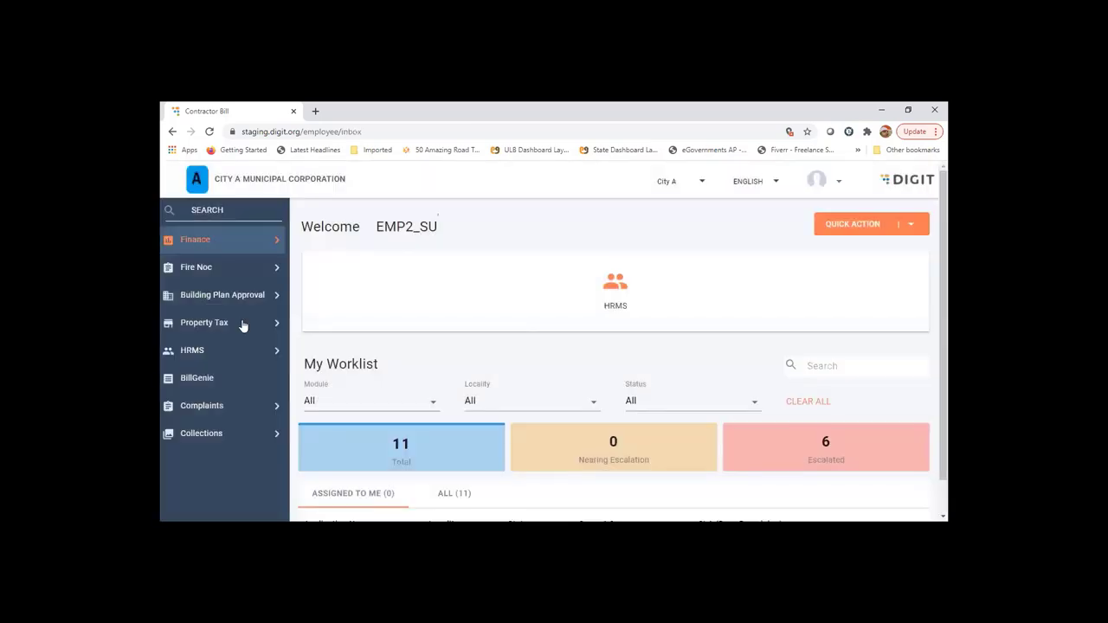
Step: Show the Finance transactions options from the home page sidebar
{"action": "left_click", "coordinate": [221, 241]}
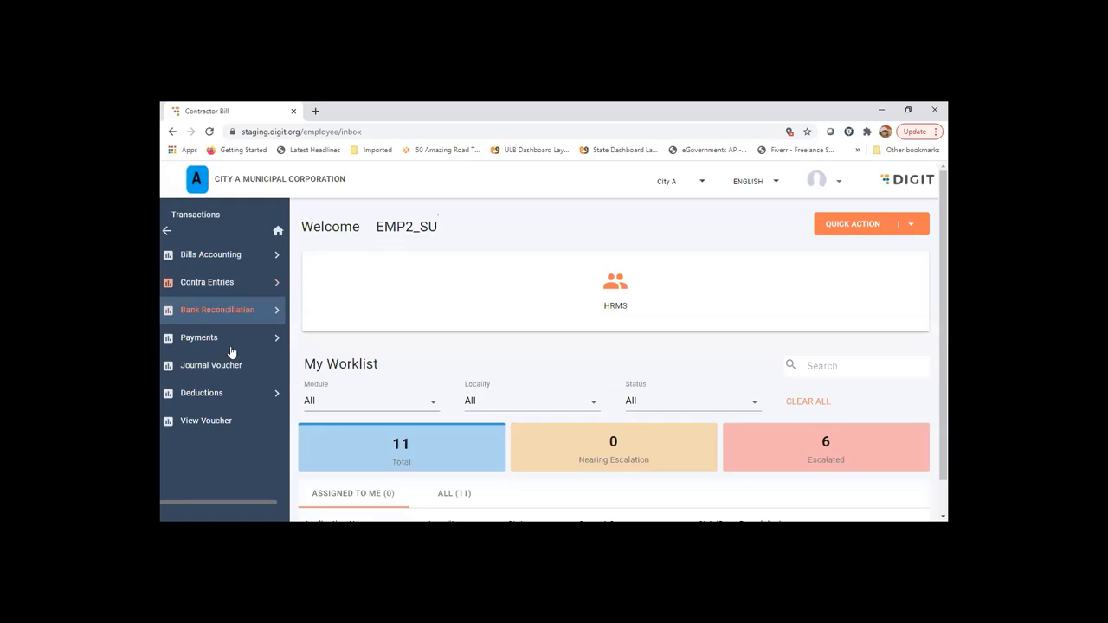
Step: Search Works bills in Voucher from bill to list DEPT_25/WBILL/0004/2020-21
{"action": "left_click", "coordinate": [215, 338]}
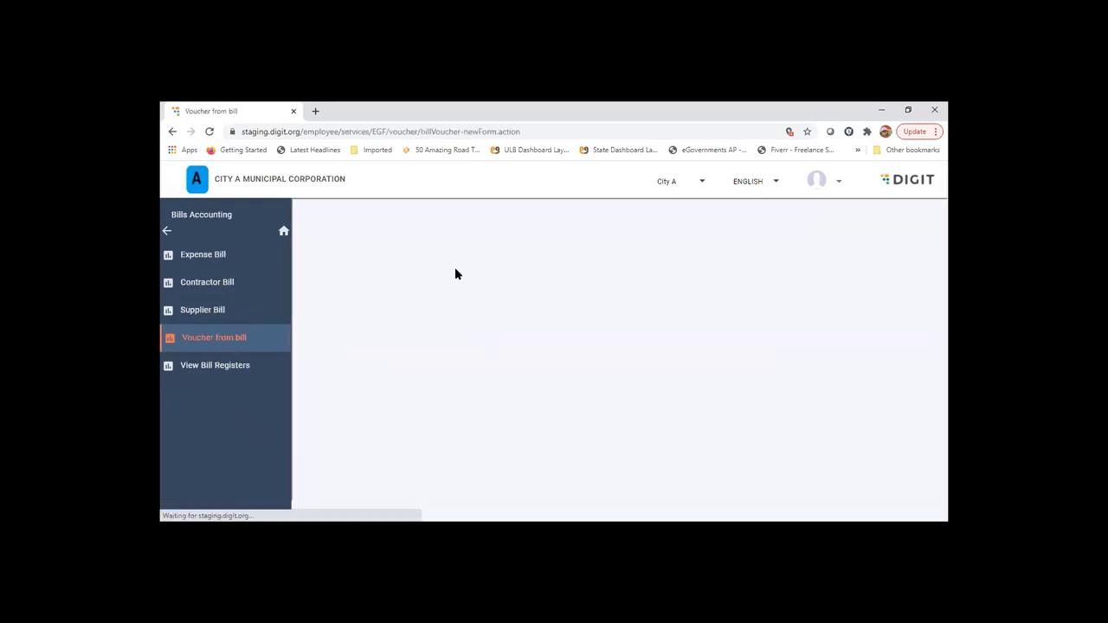
{"action": "left_click", "coordinate": [441, 310]}
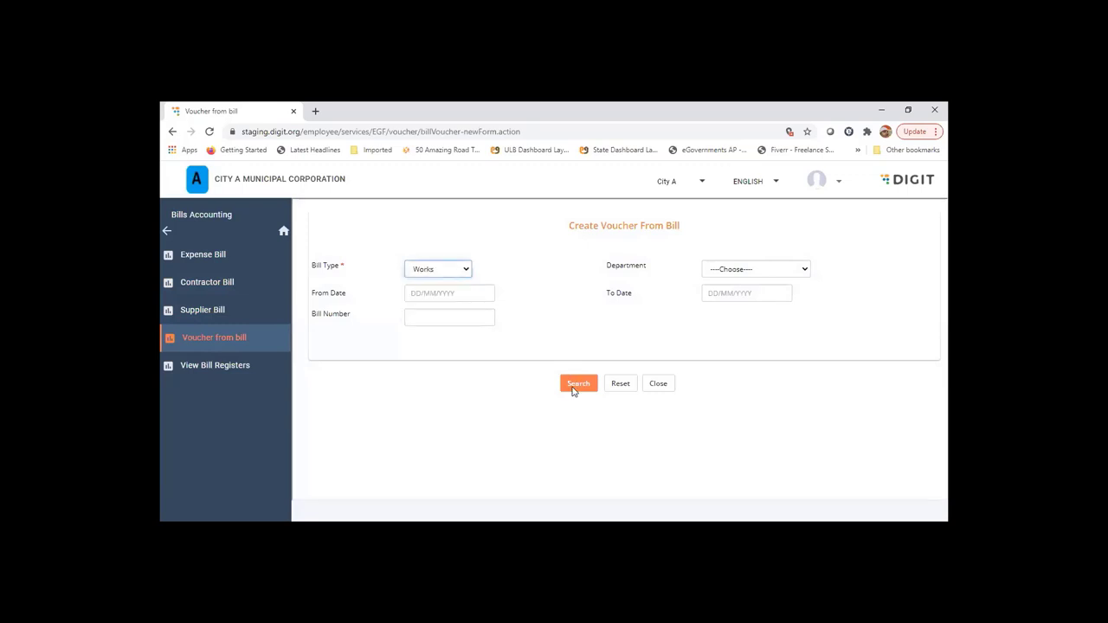
{"action": "left_click", "coordinate": [572, 389]}
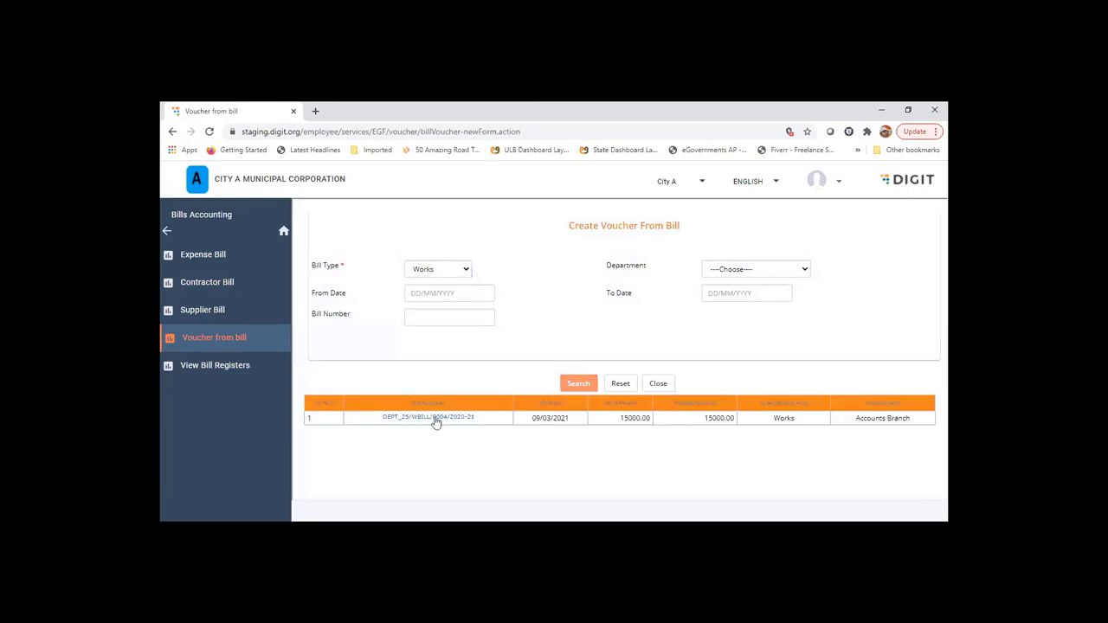